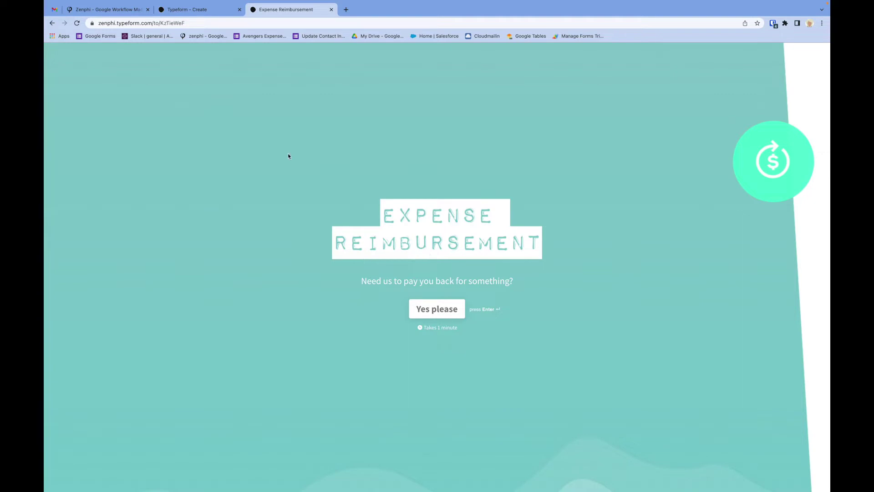
Step: Bring up the Expense Reimbursement form's editor tab in Typeform
{"action": "left_click", "coordinate": [187, 10]}
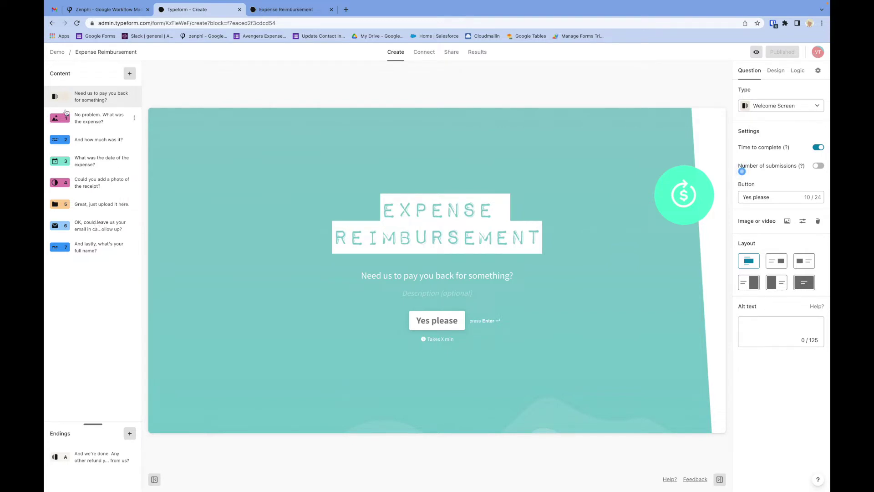
Step: Create a new Zenphi flow from the Typeform Submission trigger card
{"action": "left_click", "coordinate": [116, 11]}
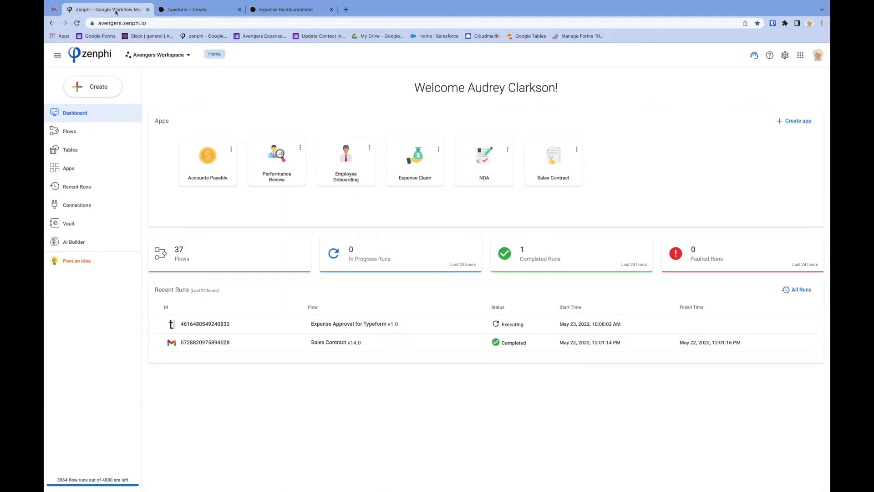
{"action": "left_click", "coordinate": [107, 88]}
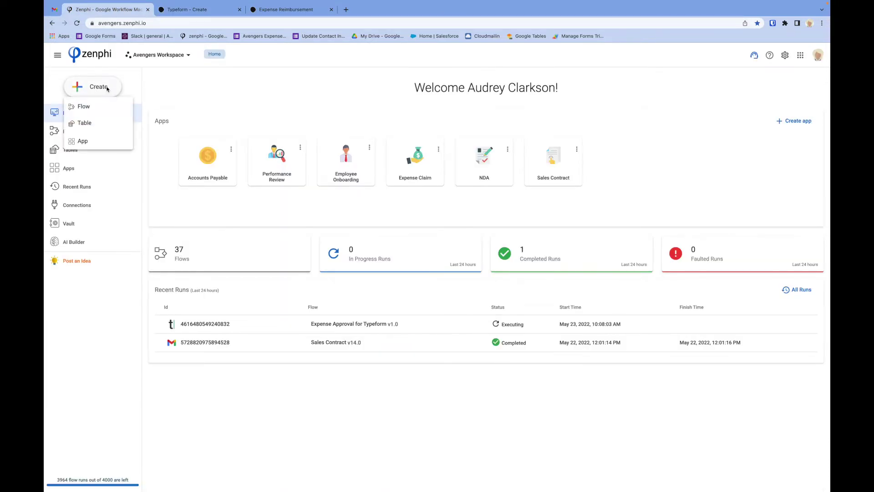
{"action": "left_click", "coordinate": [91, 106]}
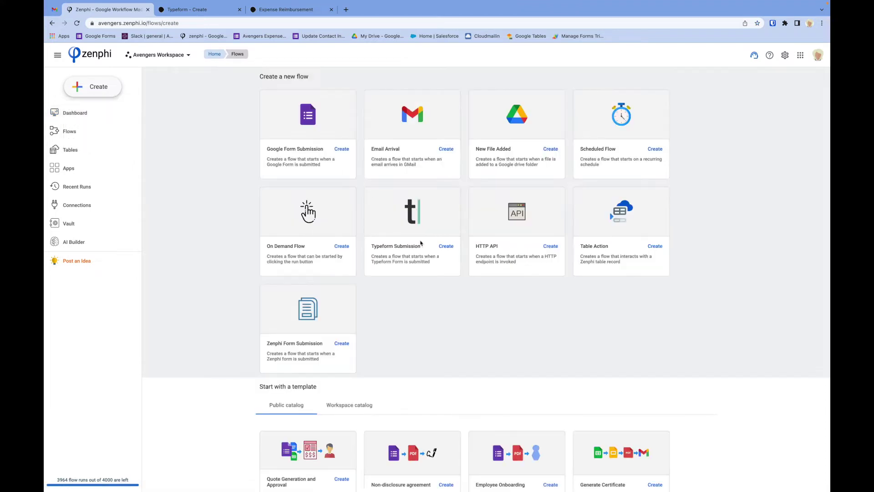
{"action": "left_click", "coordinate": [446, 246]}
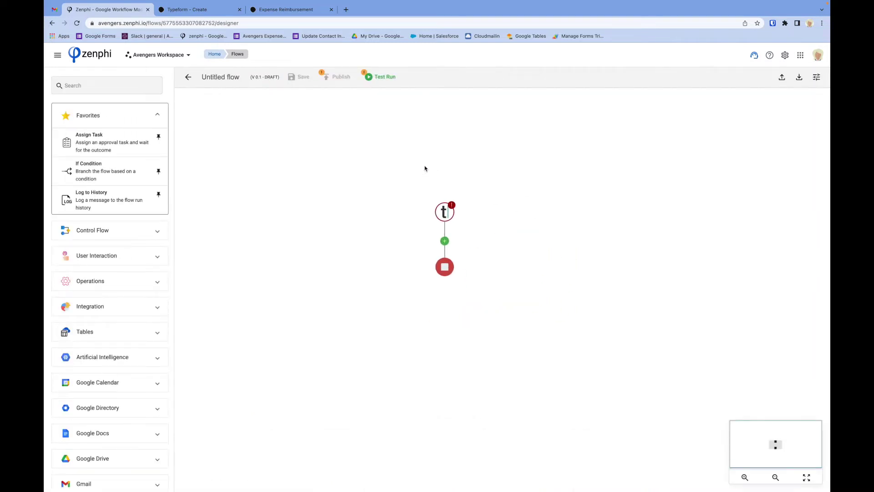
Step: Set the Typeform trigger to the existing connection and the Expense Reimbursement form
{"action": "left_click", "coordinate": [444, 212]}
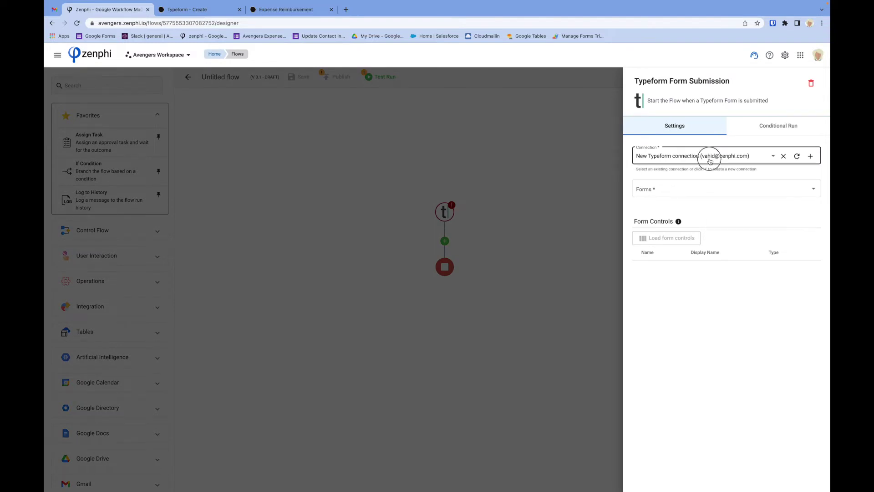
{"action": "left_click", "coordinate": [711, 157]}
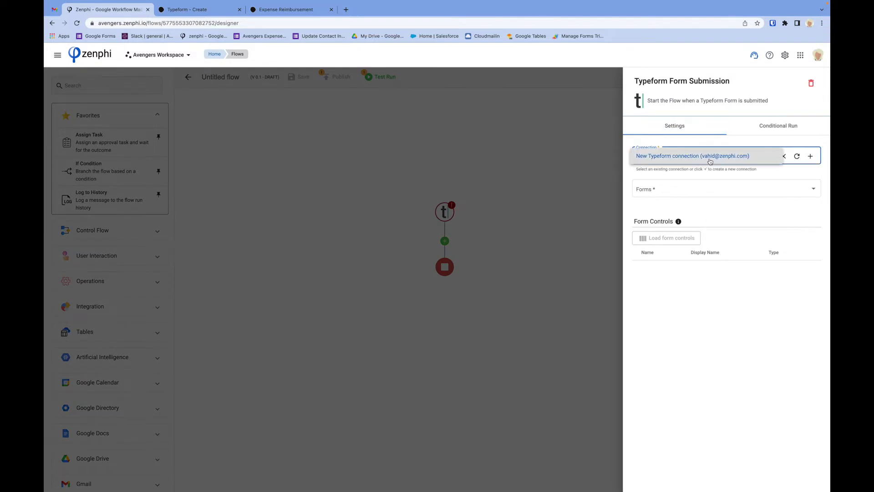
{"action": "left_click", "coordinate": [810, 155]}
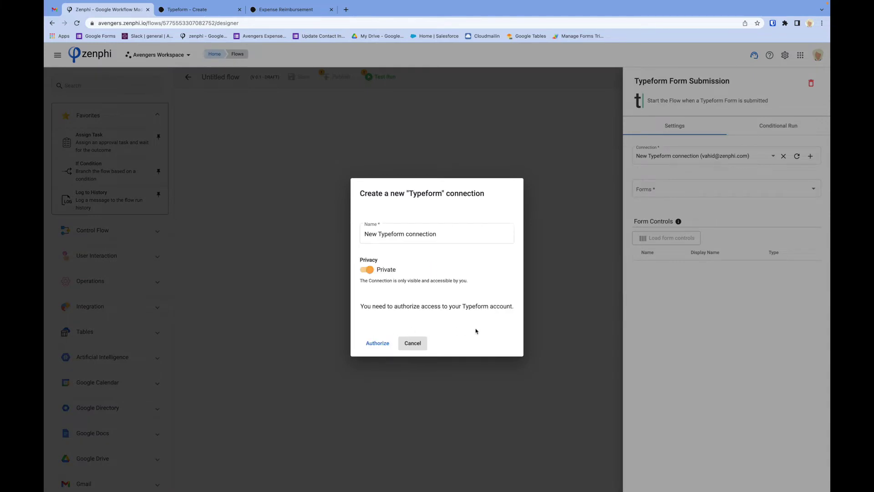
{"action": "left_click", "coordinate": [411, 344]}
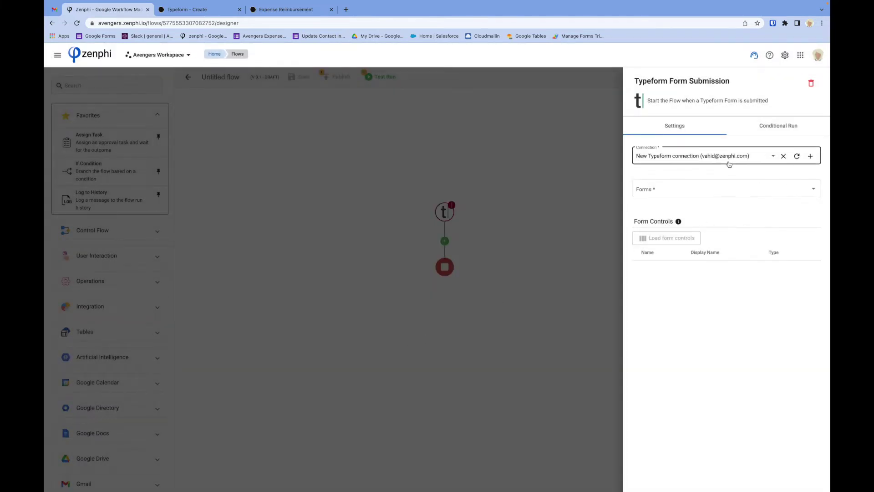
{"action": "left_click", "coordinate": [749, 185]}
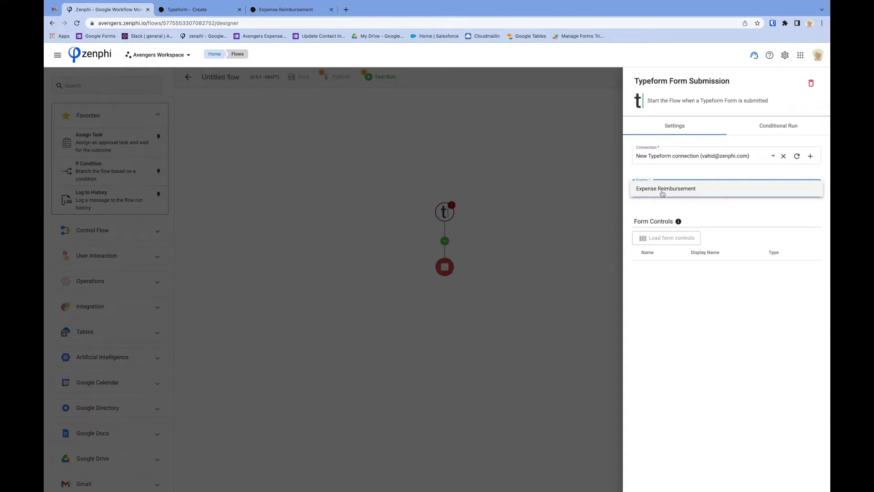
{"action": "left_click", "coordinate": [662, 194]}
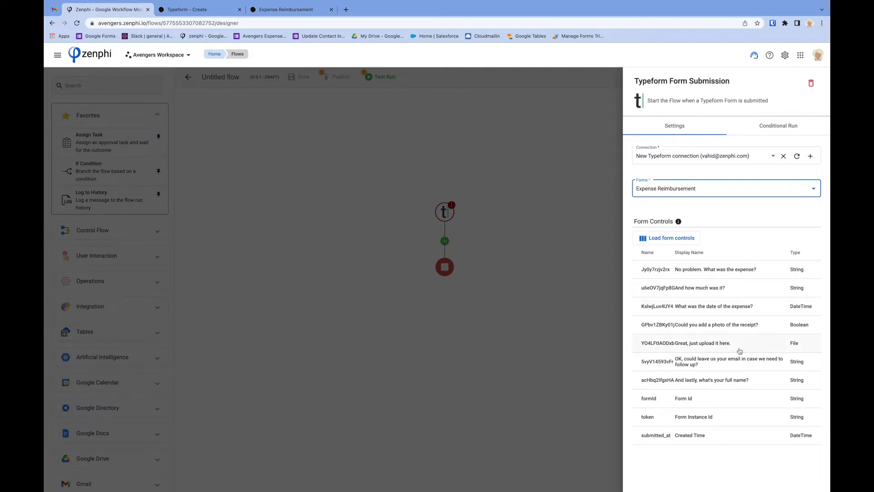
{"action": "left_click", "coordinate": [584, 283]}
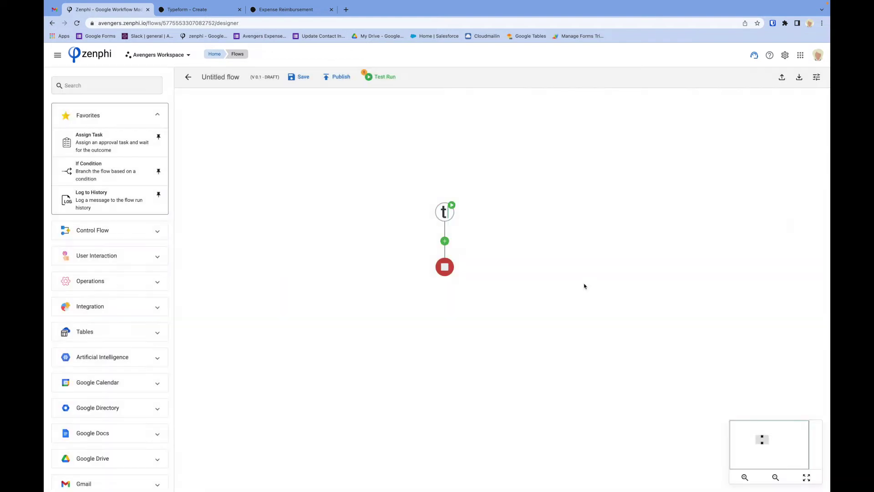
{"action": "left_click_drag", "start_coordinate": [583, 283], "coordinate": [523, 255]}
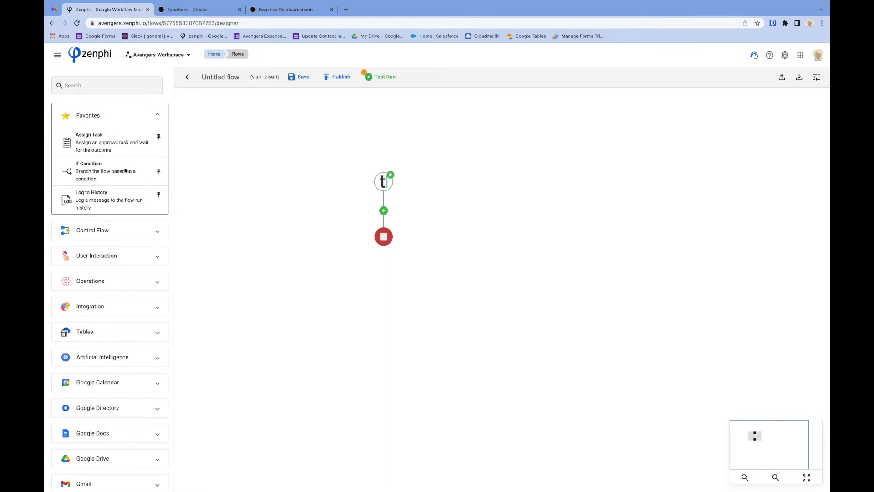
{"action": "left_click_drag", "start_coordinate": [87, 142], "coordinate": [385, 212]}
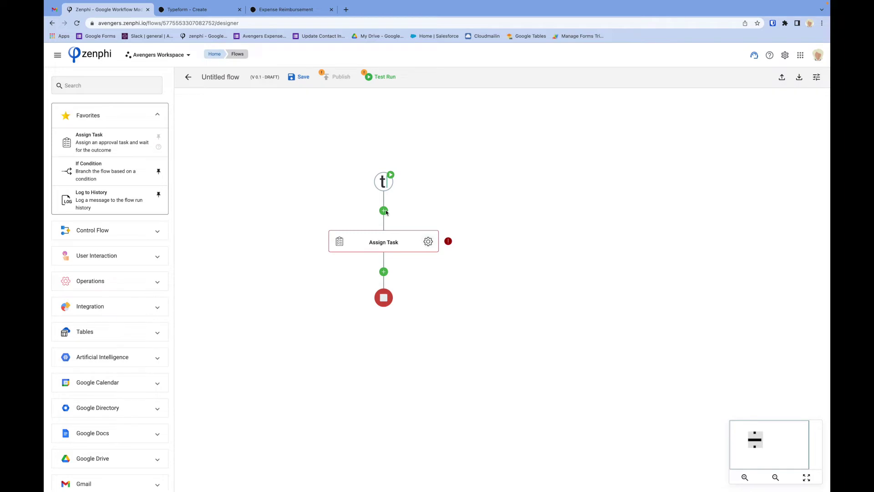
{"action": "left_click", "coordinate": [430, 245]}
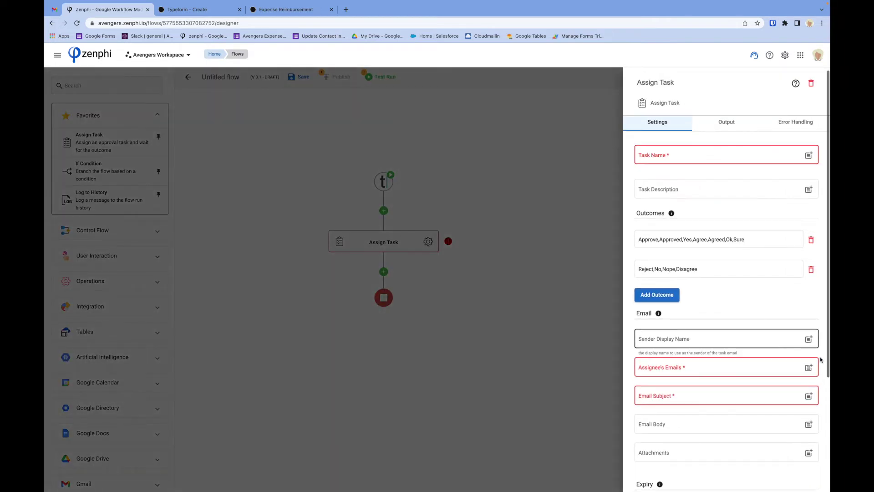
{"action": "left_click", "coordinate": [810, 366]}
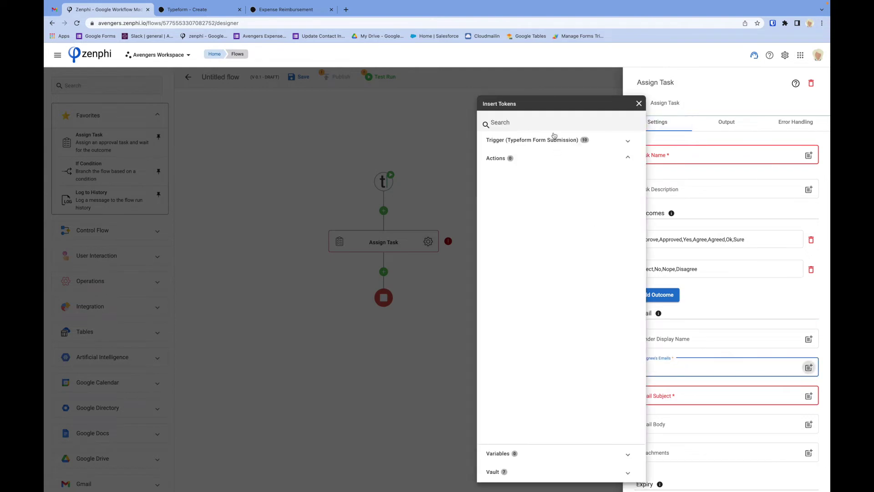
{"action": "left_click", "coordinate": [555, 142]}
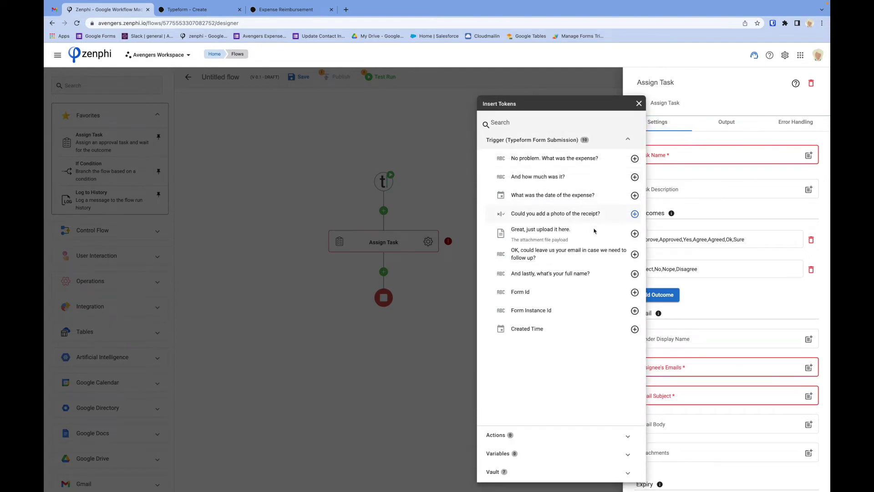
{"action": "left_click", "coordinate": [444, 295]}
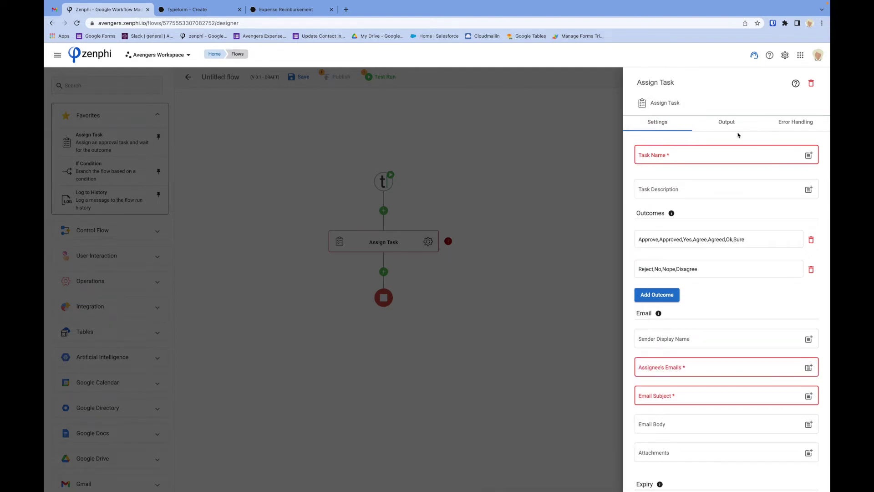
{"action": "left_click", "coordinate": [811, 83]}
{"action": "left_click", "coordinate": [527, 290]}
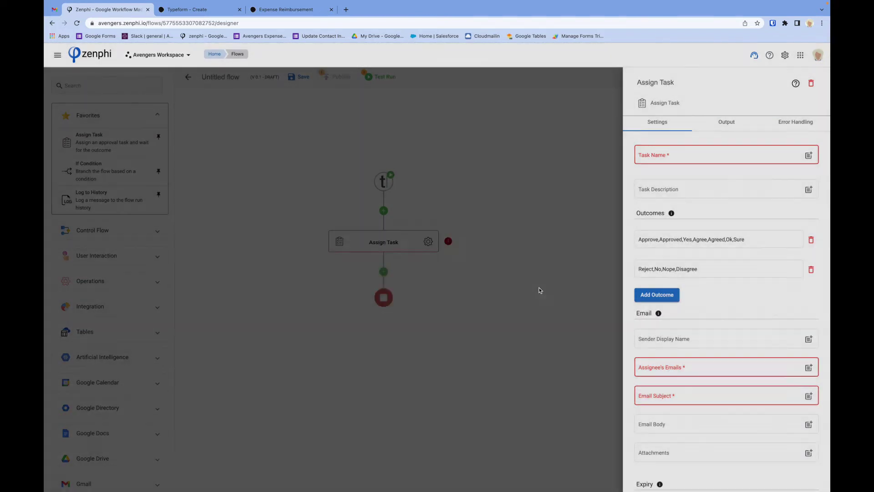
{"action": "scroll", "coordinate": [111, 273], "scroll_direction": "down", "scroll_amount": 4}
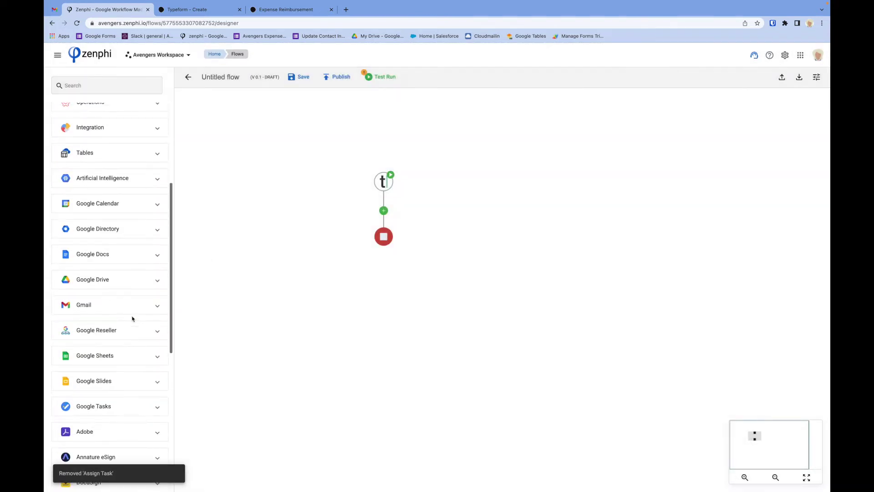
{"action": "left_click", "coordinate": [109, 287]}
{"action": "scroll", "coordinate": [121, 336], "scroll_direction": "down", "scroll_amount": 2}
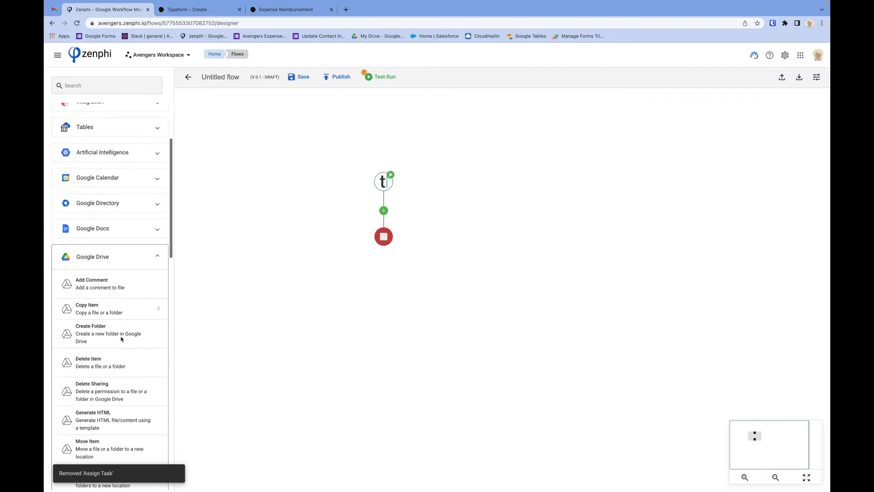
{"action": "scroll", "coordinate": [122, 338], "scroll_direction": "down", "scroll_amount": 5}
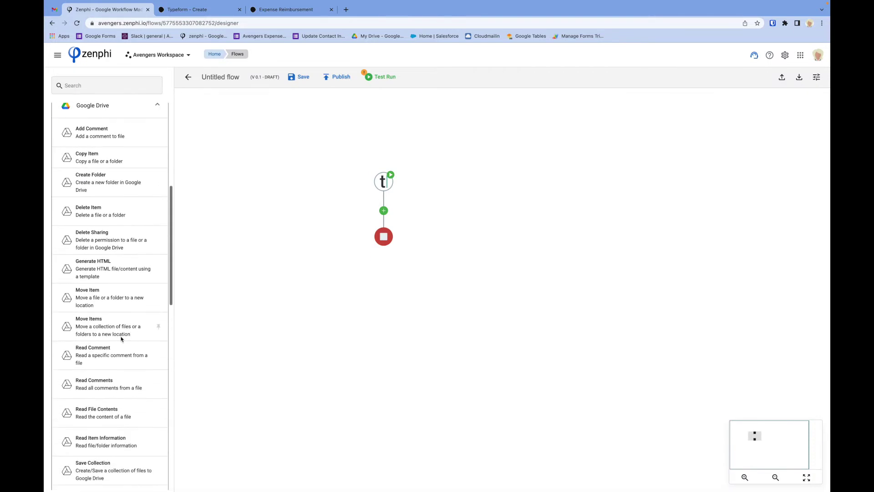
{"action": "scroll", "coordinate": [121, 339], "scroll_direction": "down", "scroll_amount": 1}
{"action": "left_click_drag", "start_coordinate": [91, 350], "coordinate": [392, 211]}
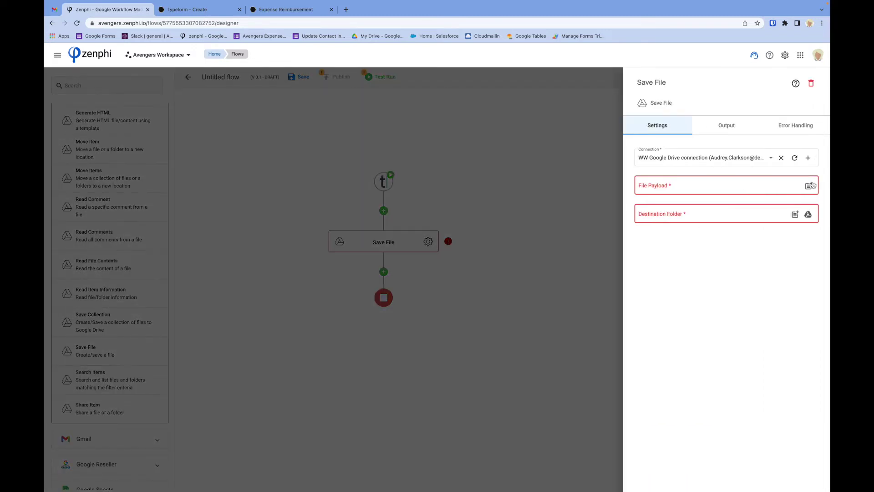
{"action": "left_click", "coordinate": [809, 186]}
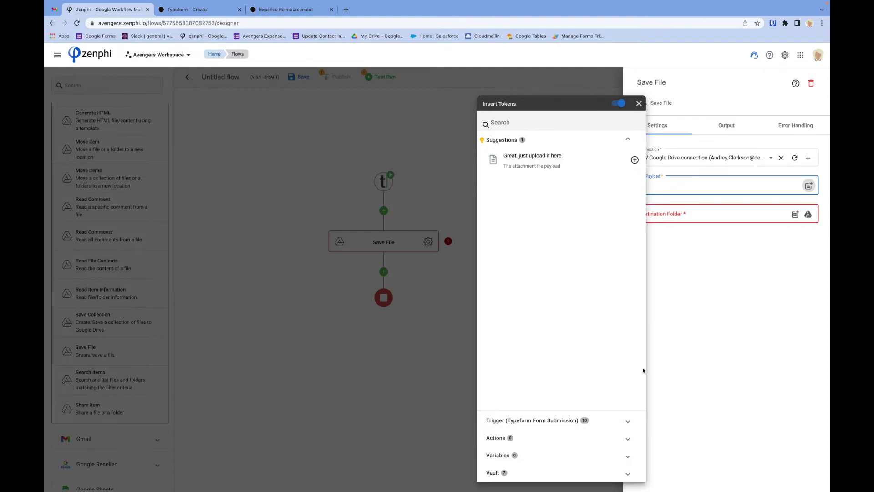
{"action": "left_click", "coordinate": [628, 420]}
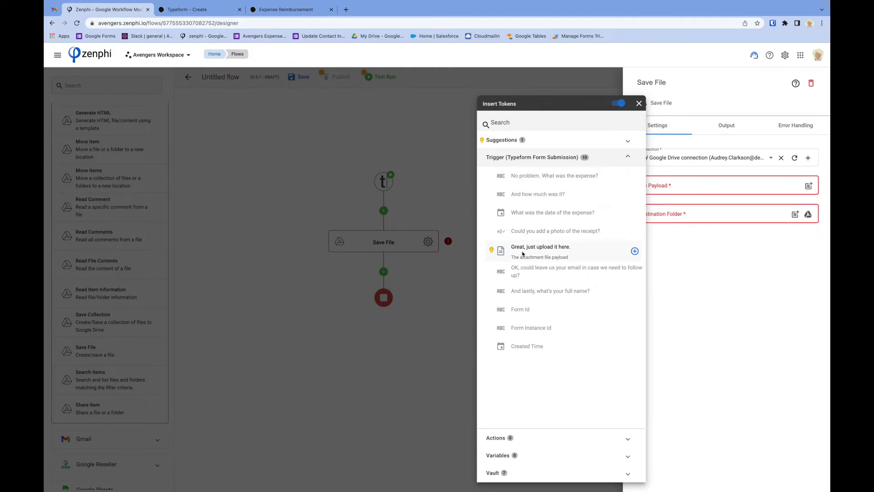
{"action": "left_click", "coordinate": [635, 251]}
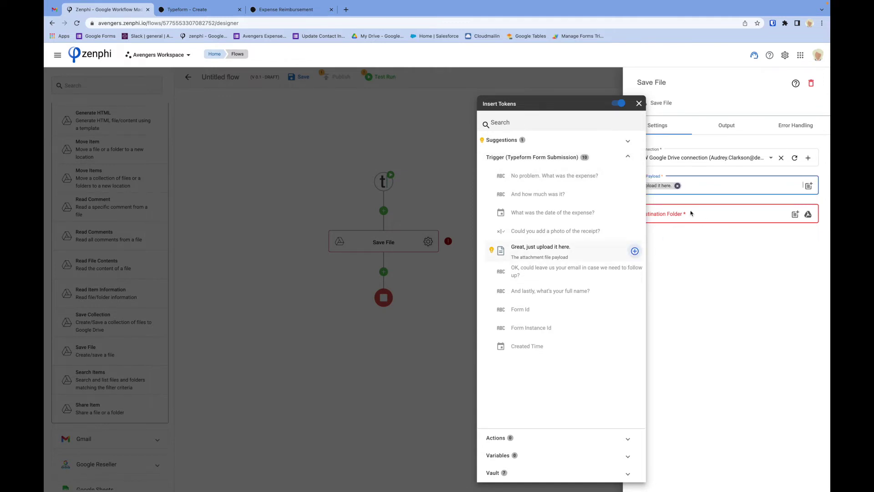
{"action": "left_click", "coordinate": [708, 254]}
{"action": "left_click", "coordinate": [810, 82]}
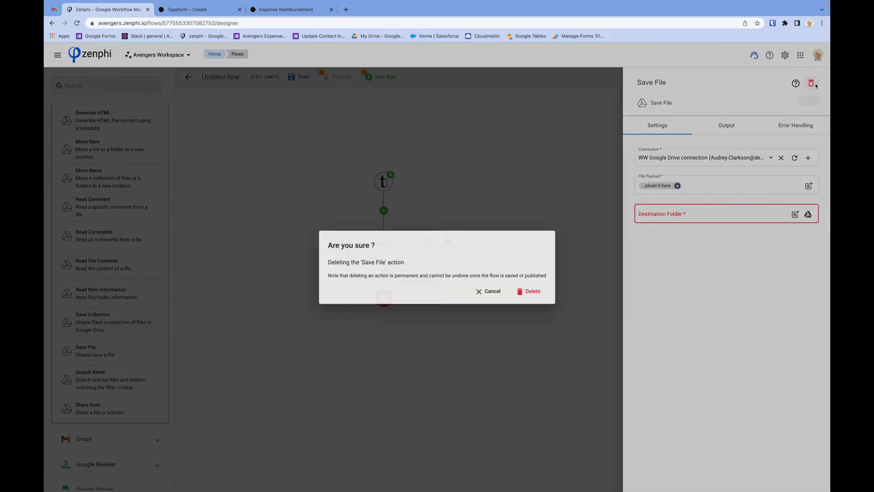
{"action": "left_click", "coordinate": [533, 293]}
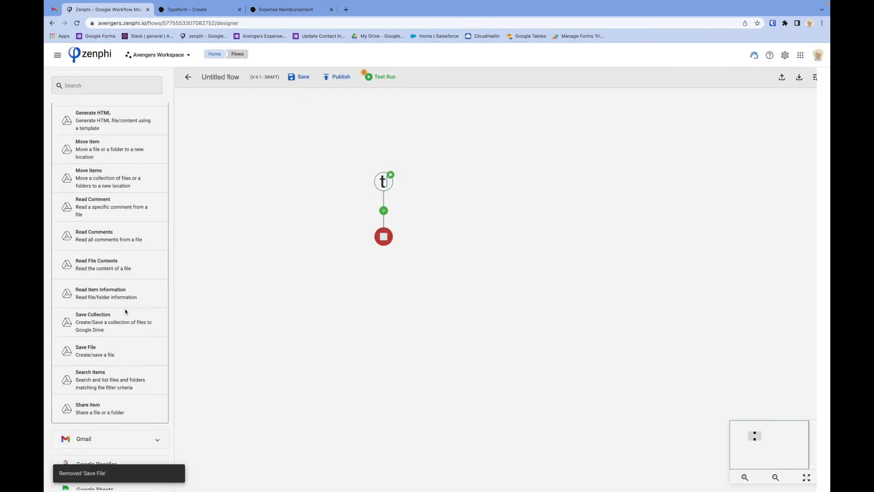
Step: Insert a Log to History step from Favorites between the trigger and the end
{"action": "scroll", "coordinate": [96, 312], "scroll_direction": "up", "scroll_amount": 5}
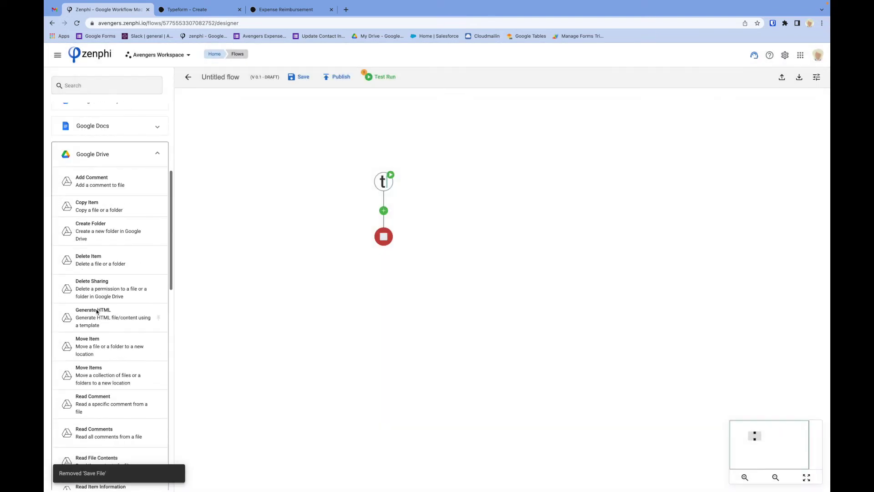
{"action": "left_click", "coordinate": [97, 127]}
{"action": "scroll", "coordinate": [130, 194], "scroll_direction": "up", "scroll_amount": 5}
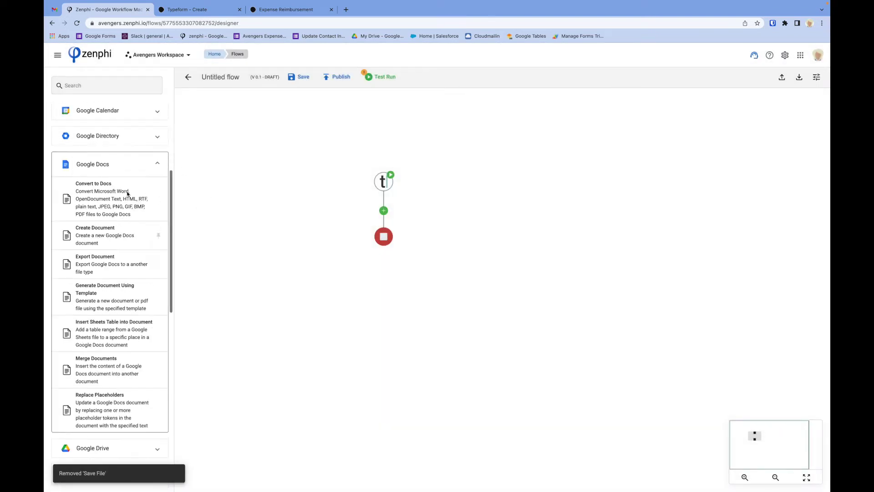
{"action": "left_click", "coordinate": [113, 116]}
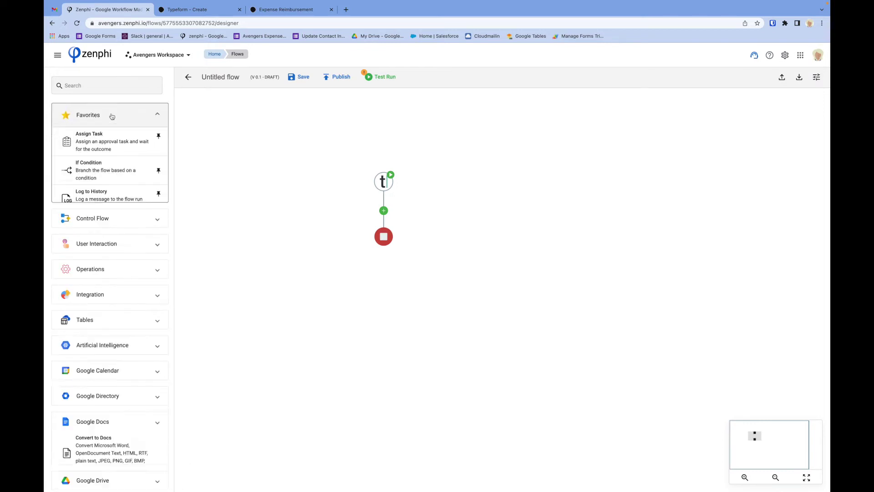
{"action": "left_click_drag", "start_coordinate": [85, 202], "coordinate": [387, 213]}
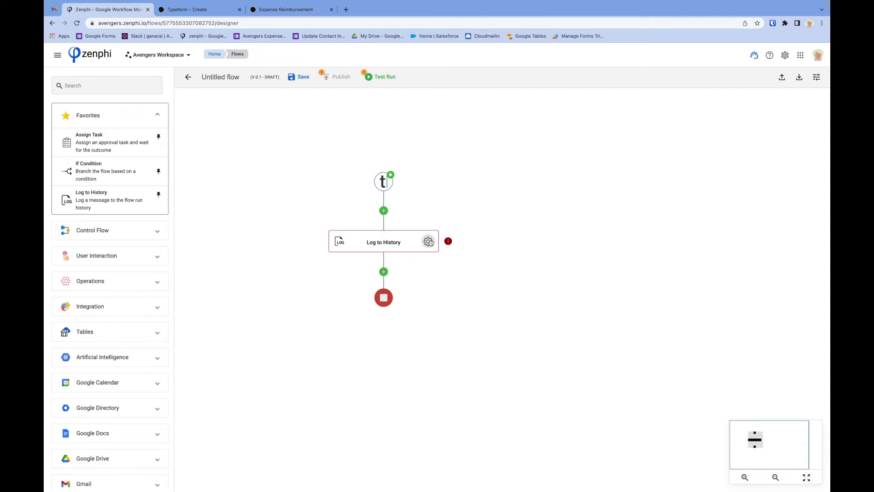
{"action": "left_click", "coordinate": [428, 241]}
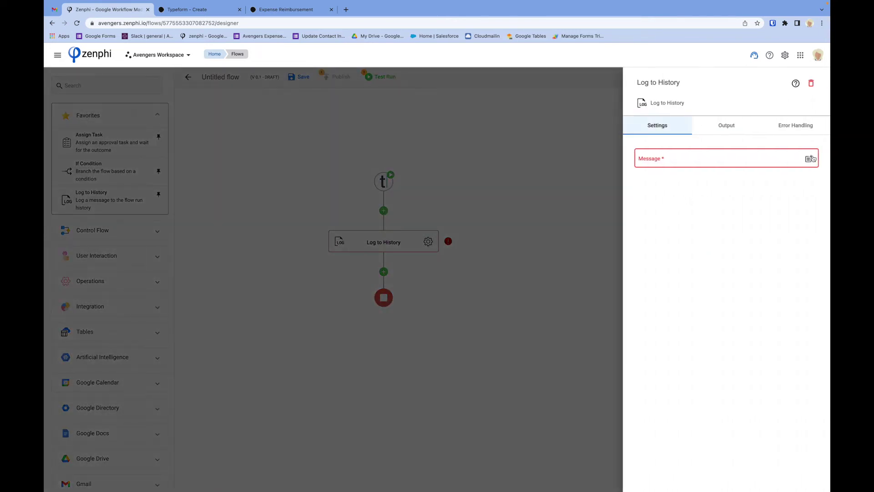
Step: Fill the log Message with labelled expense type, amount, date and full-name trigger tokens
{"action": "left_click", "coordinate": [810, 158]}
{"action": "left_click", "coordinate": [629, 142]}
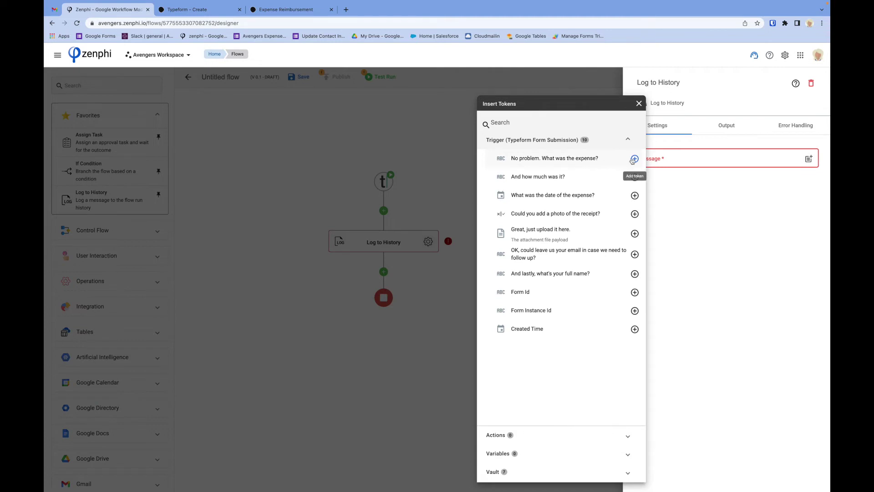
{"action": "left_click", "coordinate": [634, 159]}
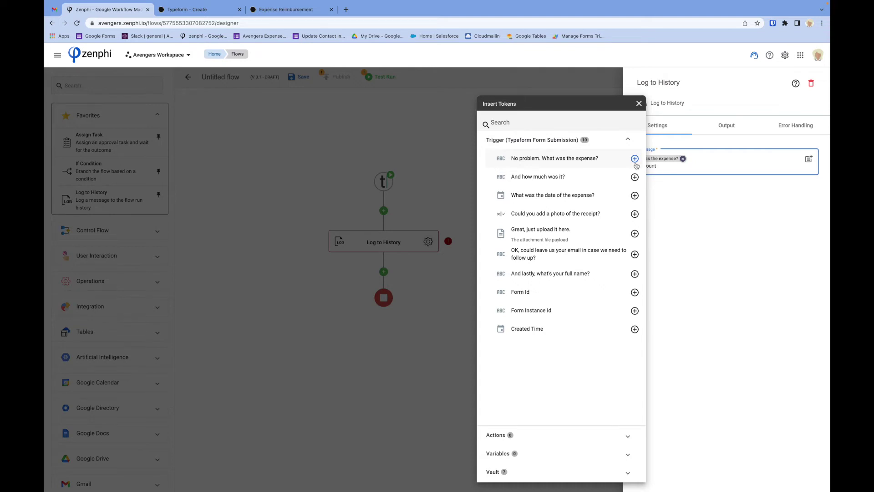
{"action": "left_click", "coordinate": [634, 177]}
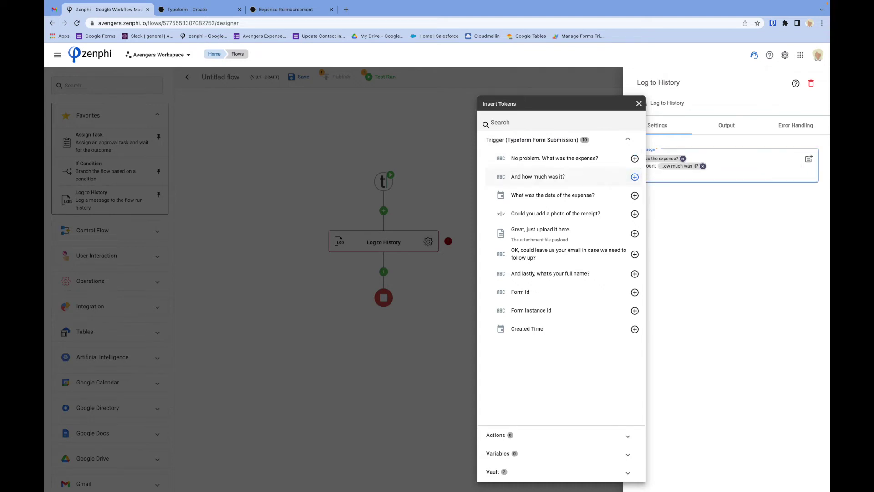
{"action": "left_click", "coordinate": [634, 195]}
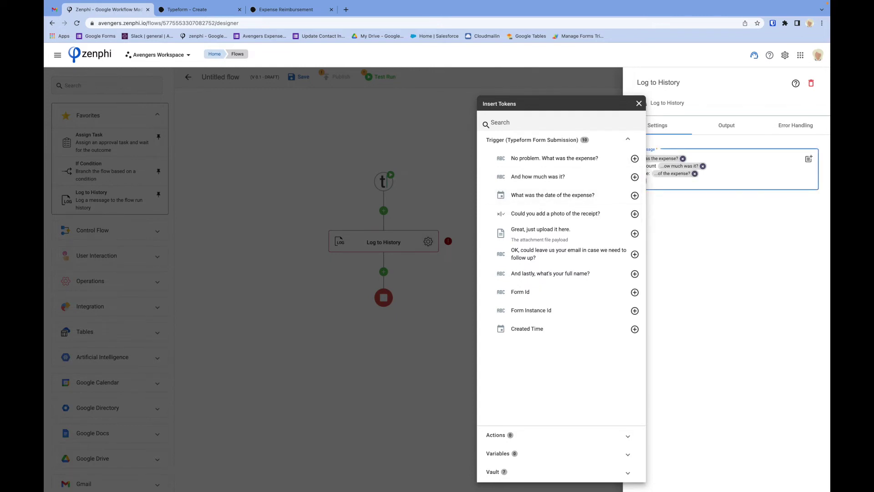
{"action": "key", "text": "BackSpace"}
{"action": "type", "text": "Name:"}
{"action": "left_click", "coordinate": [635, 274]}
{"action": "key", "text": "Escape"}
{"action": "left_click", "coordinate": [507, 196]}
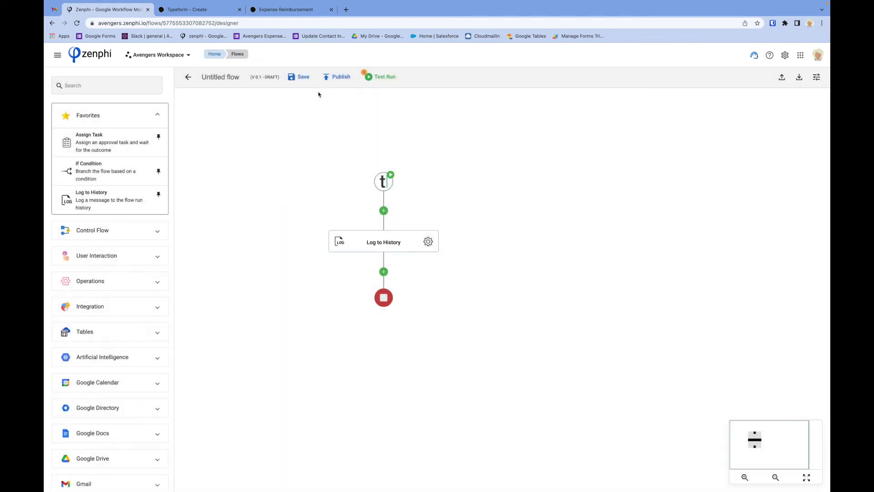
Step: Rename the untitled flow to 'Typeform Workflow' and switch to the Expense Reimbursement form
{"action": "left_click", "coordinate": [220, 78]}
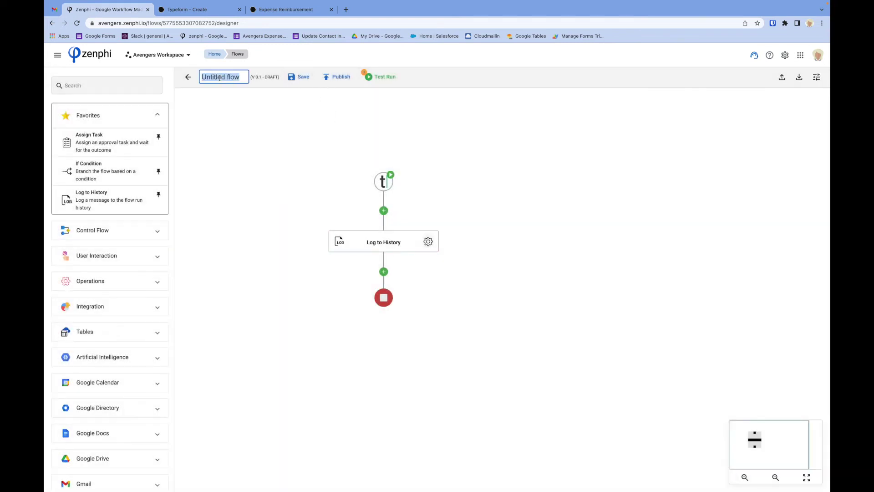
{"action": "type", "text": "Typeform"}
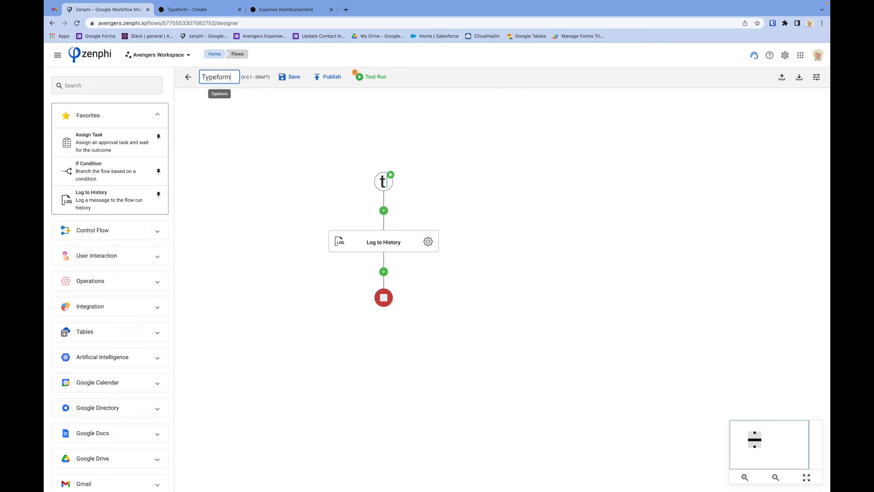
{"action": "type", "text": " Workflow"}
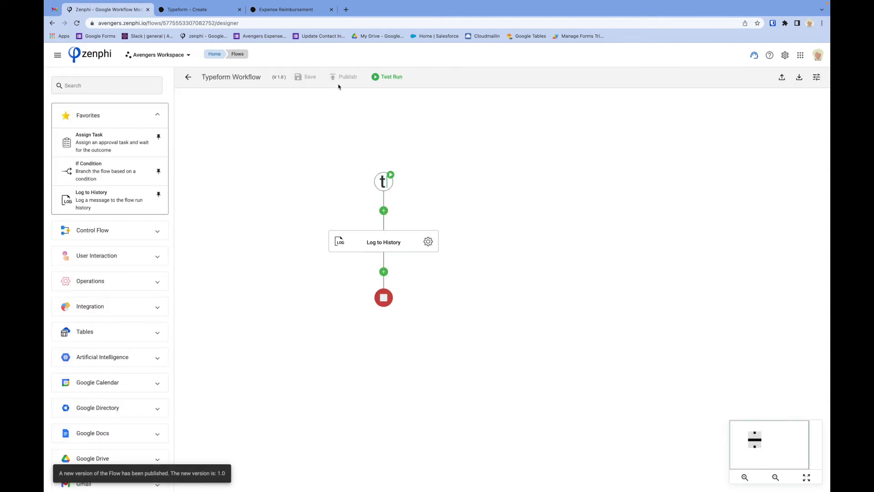
{"action": "left_click", "coordinate": [298, 10]}
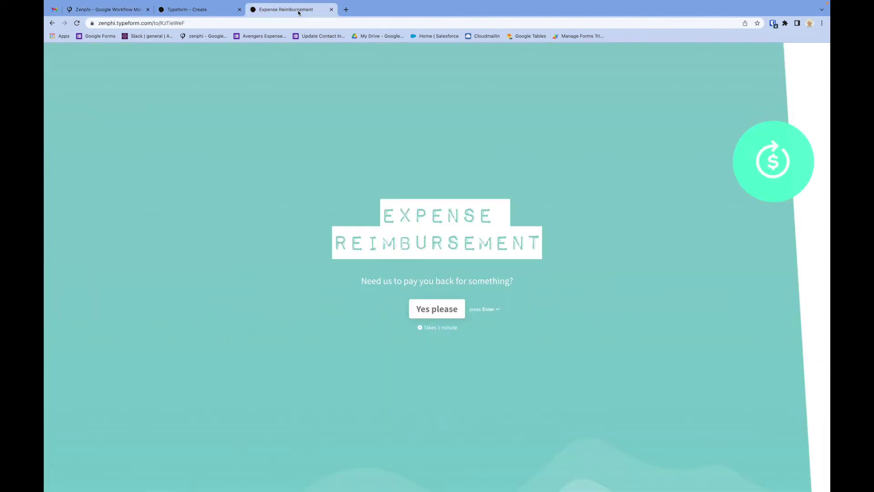
Step: Answer the form with expense type Food, amount 93, date 01/01/2022 and no receipt photo
{"action": "left_click", "coordinate": [436, 310]}
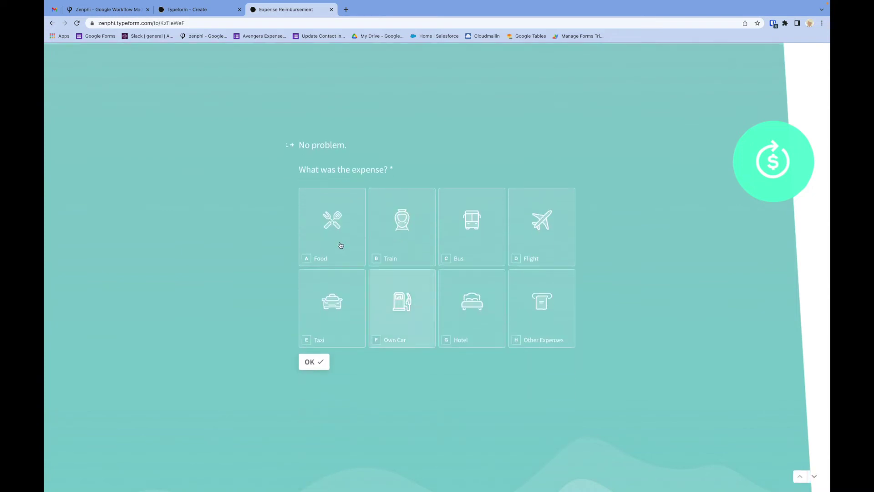
{"action": "left_click", "coordinate": [340, 244]}
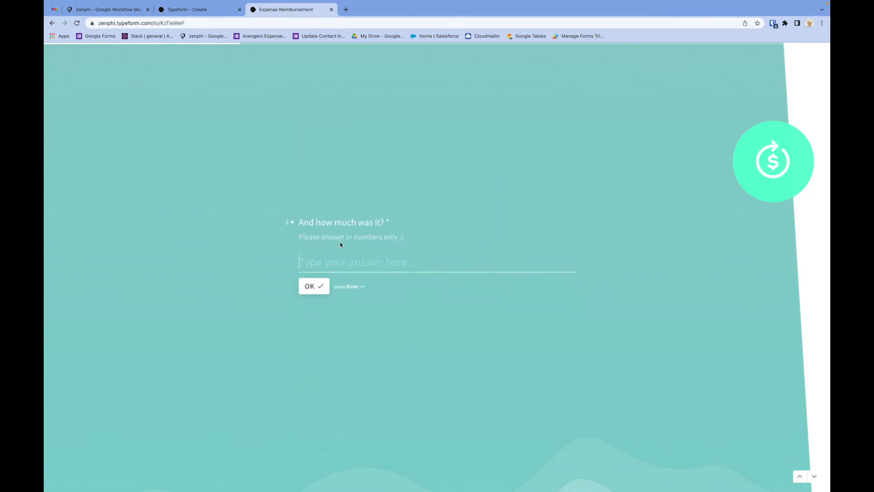
{"action": "type", "text": "93"}
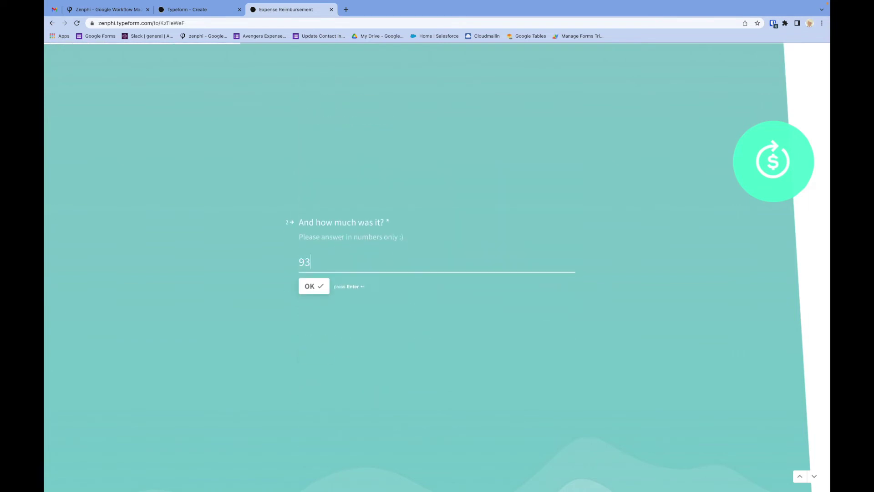
{"action": "left_click", "coordinate": [315, 289]}
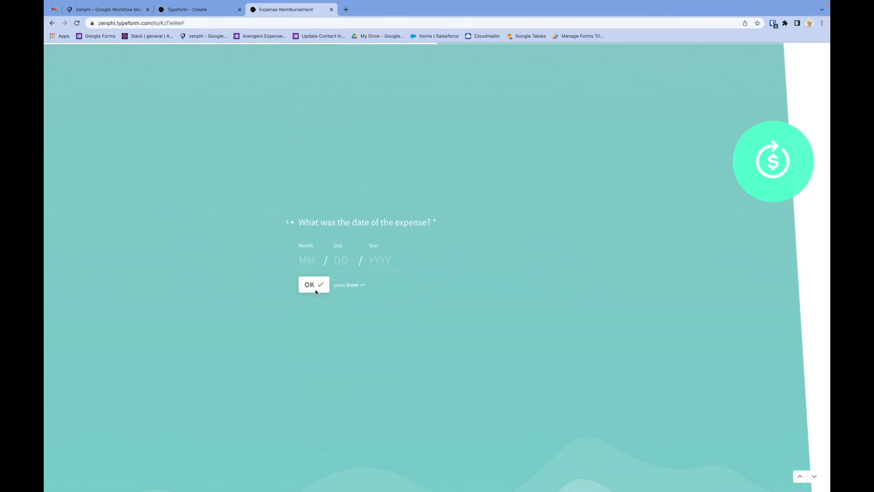
{"action": "type", "text": "01"}
{"action": "type", "text": "012022"}
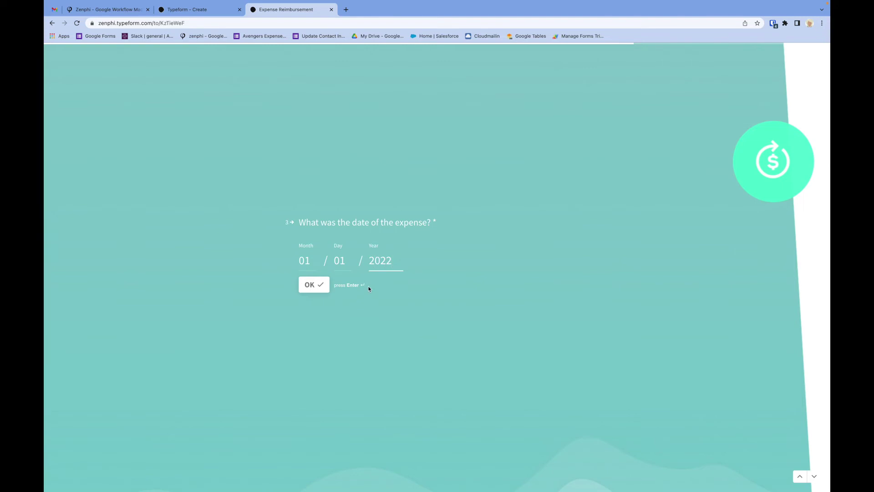
{"action": "key", "text": "Return"}
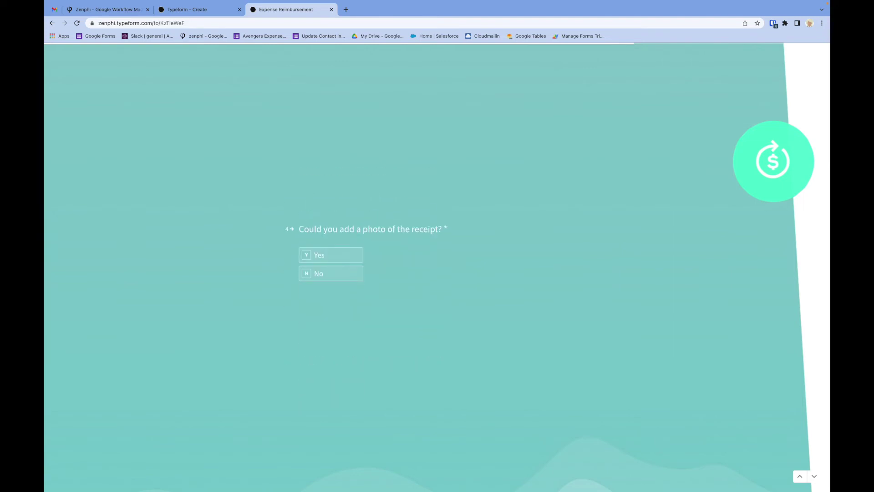
{"action": "key", "text": "n"}
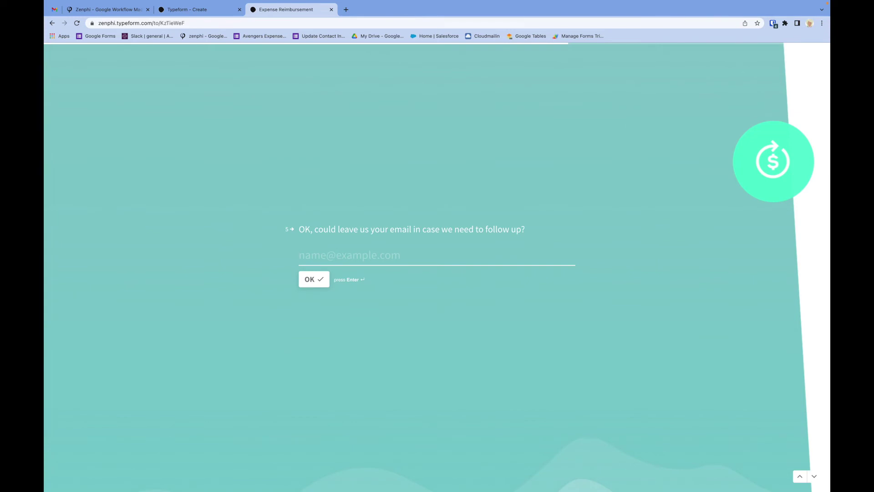
Step: Autofill the email and full name, submit the form, and return to Zenphi
{"action": "type", "text": "au"}
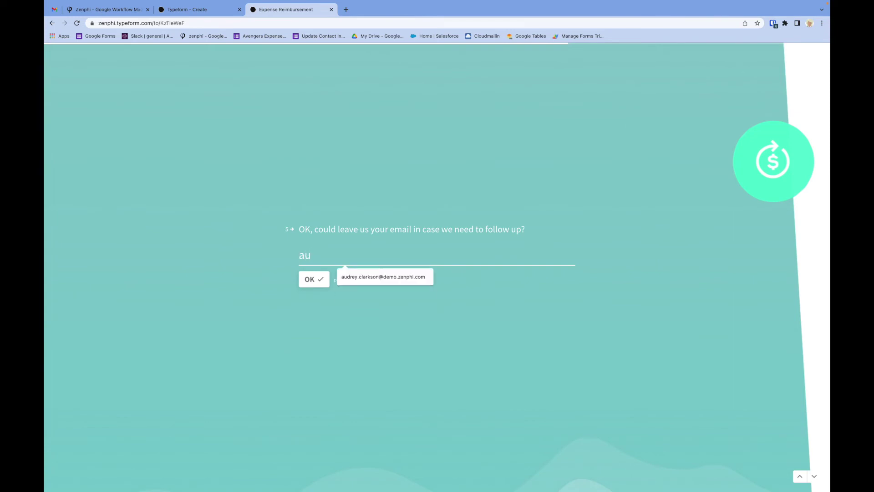
{"action": "left_click", "coordinate": [384, 277]}
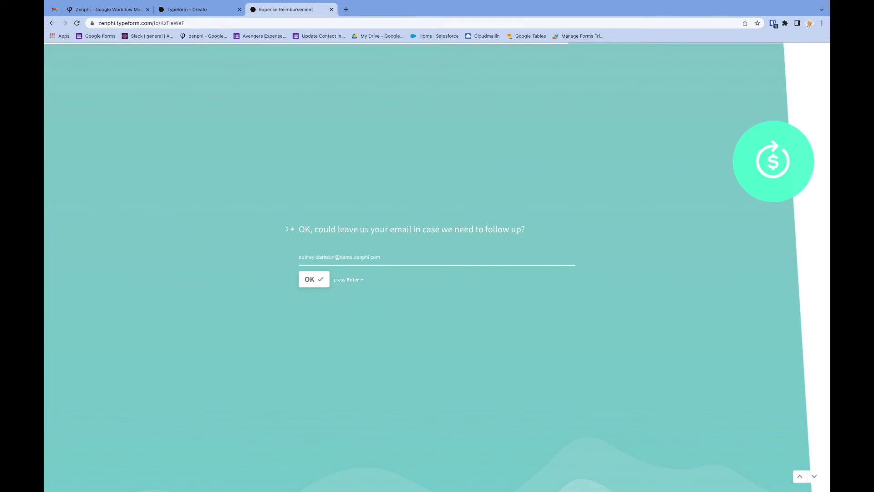
{"action": "left_click", "coordinate": [312, 285]}
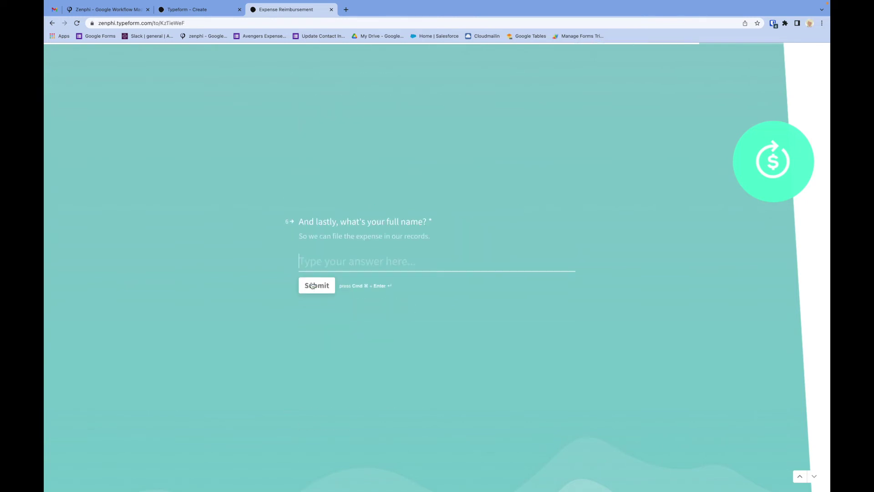
{"action": "type", "text": "Au"}
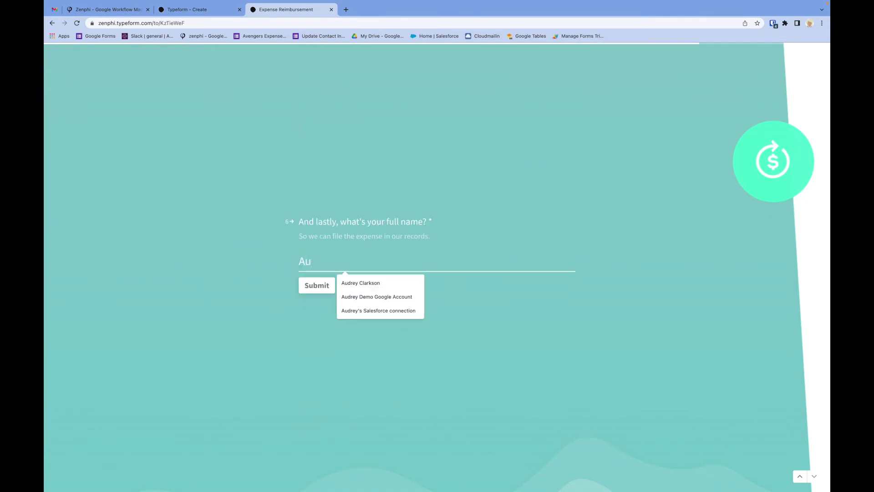
{"action": "key", "text": "Down"}
{"action": "key", "text": "Return"}
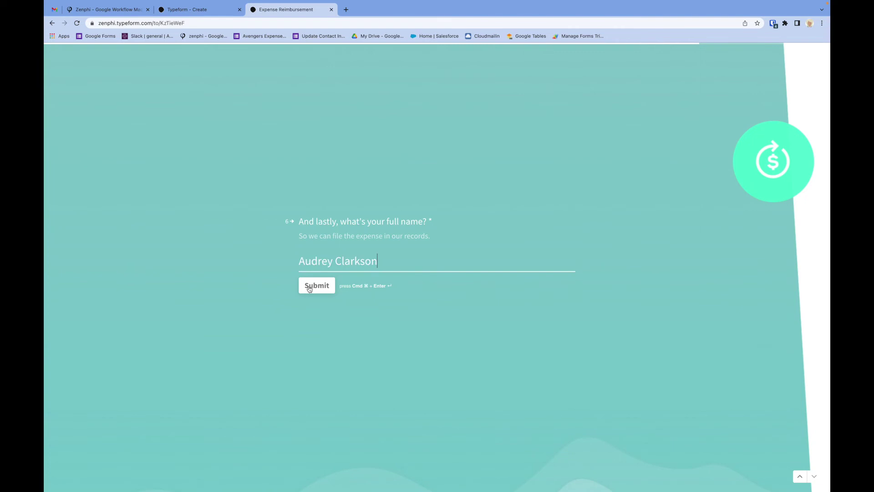
{"action": "left_click", "coordinate": [309, 288]}
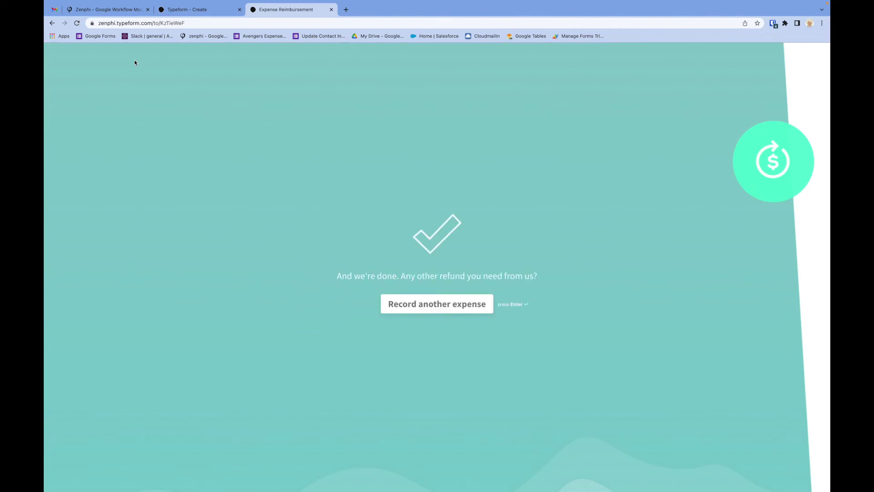
{"action": "left_click", "coordinate": [109, 9]}
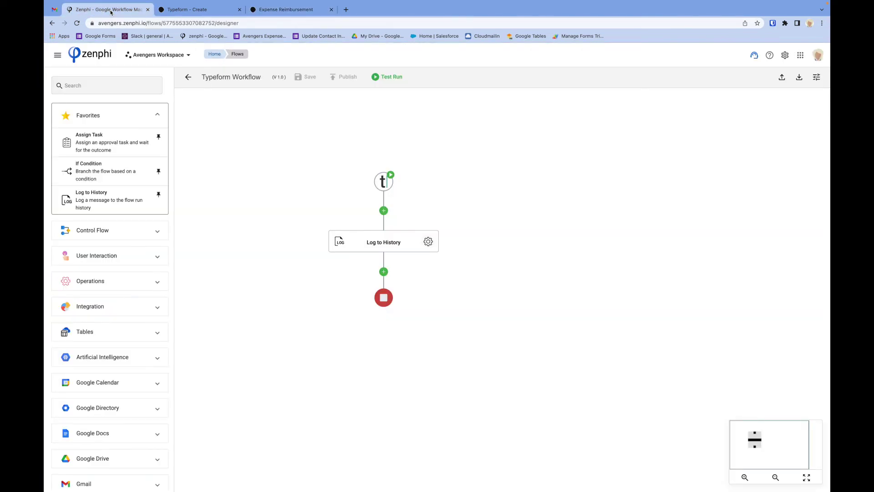
Step: Inspect the latest run's Log to History entry showing Food, 93 and 2022-01-01, then return to Flows
{"action": "left_click", "coordinate": [58, 56]}
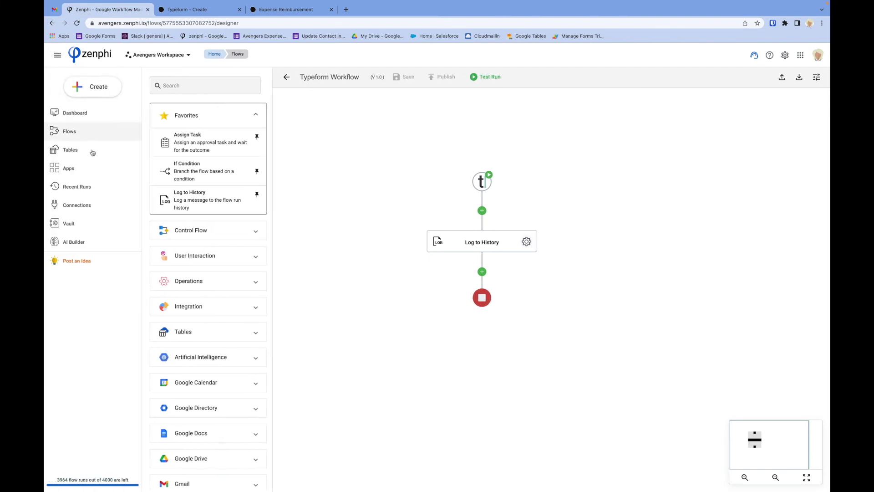
{"action": "left_click", "coordinate": [91, 185]}
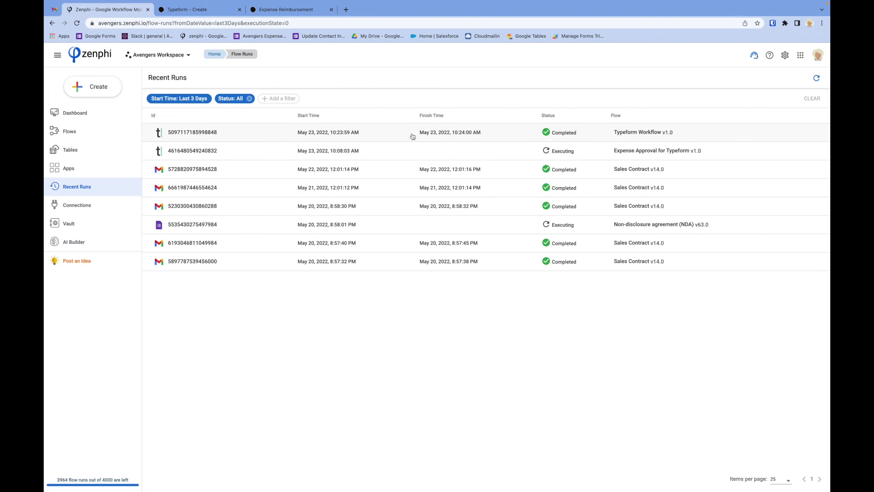
{"action": "left_click", "coordinate": [200, 132]}
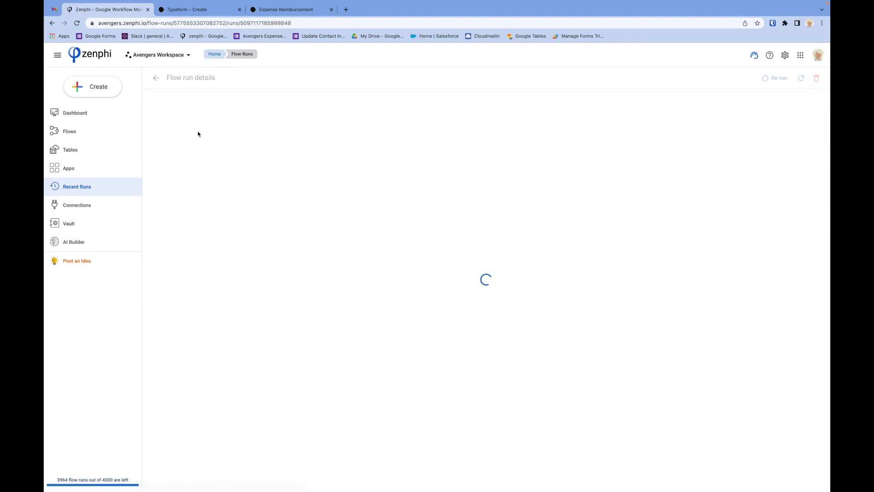
{"action": "left_click", "coordinate": [316, 206]}
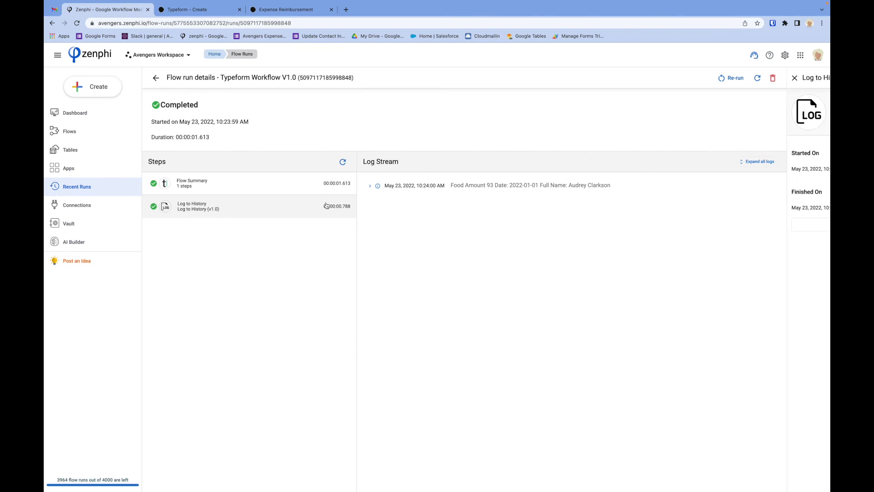
{"action": "left_click", "coordinate": [330, 187]}
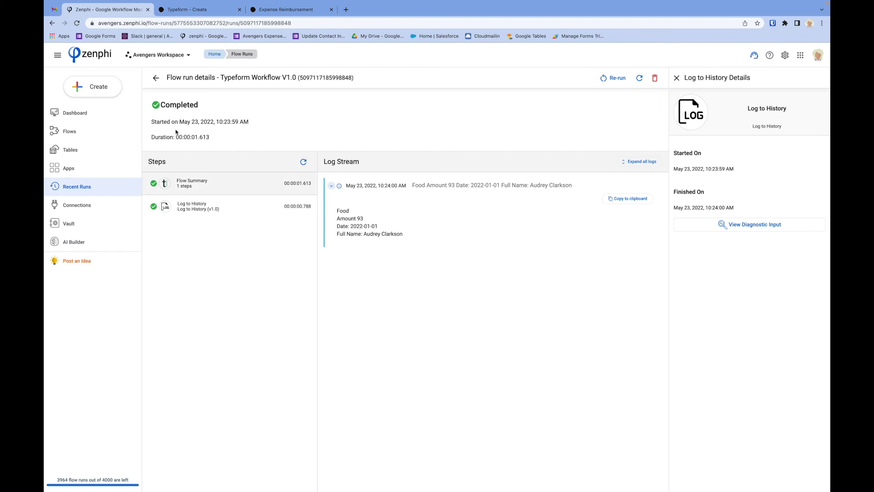
{"action": "left_click", "coordinate": [106, 134]}
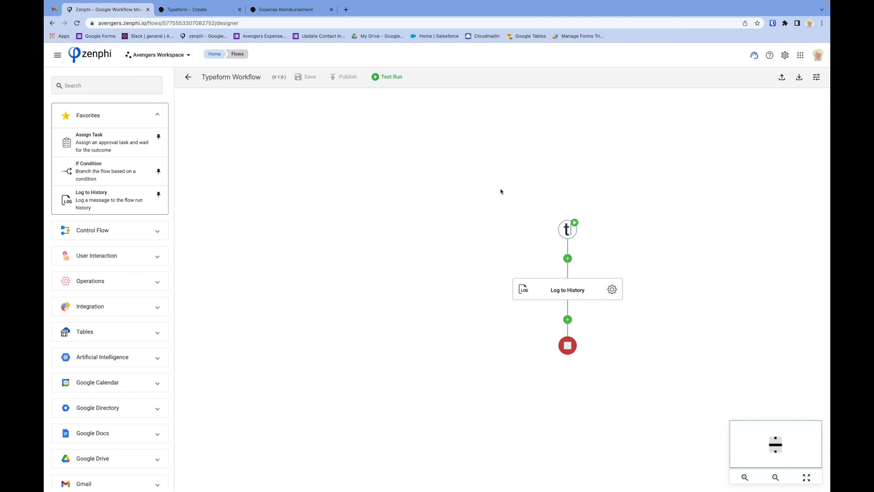
{"action": "left_click_drag", "start_coordinate": [527, 217], "coordinate": [351, 197]}
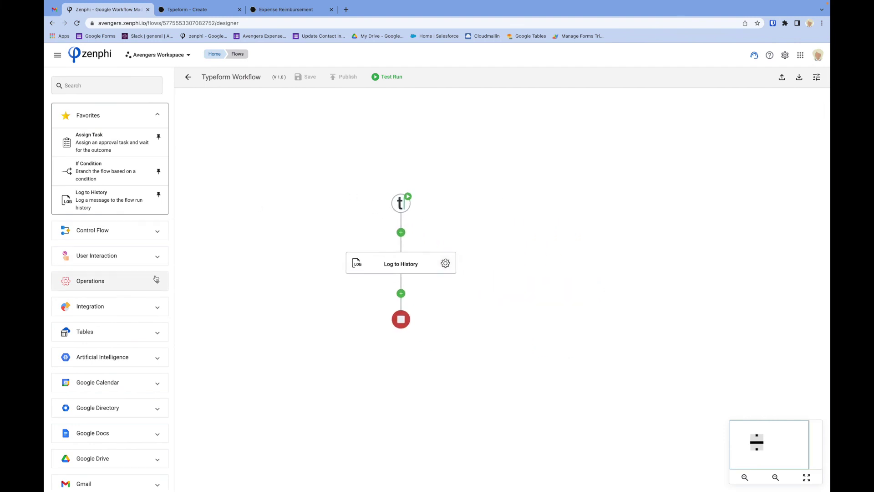
{"action": "scroll", "coordinate": [142, 246], "scroll_direction": "down", "scroll_amount": 1}
{"action": "scroll", "coordinate": [142, 246], "scroll_direction": "down", "scroll_amount": 5}
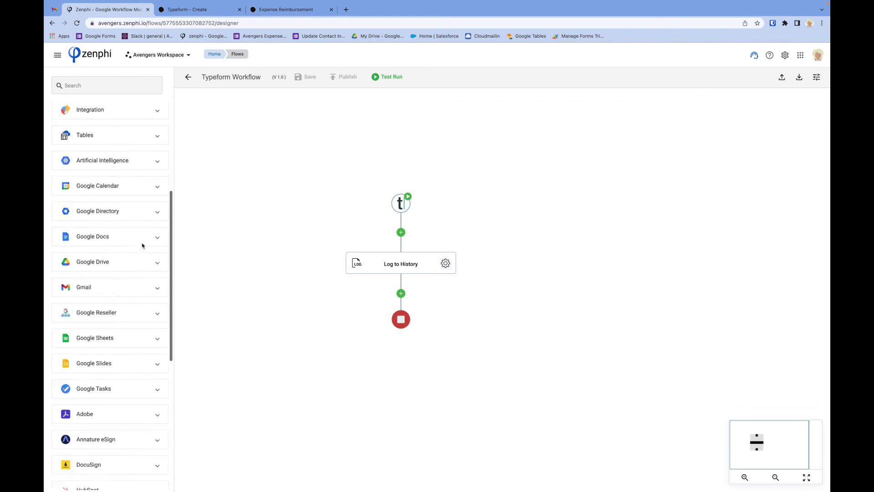
{"action": "scroll", "coordinate": [142, 246], "scroll_direction": "up", "scroll_amount": 2}
{"action": "scroll", "coordinate": [142, 246], "scroll_direction": "up", "scroll_amount": 3}
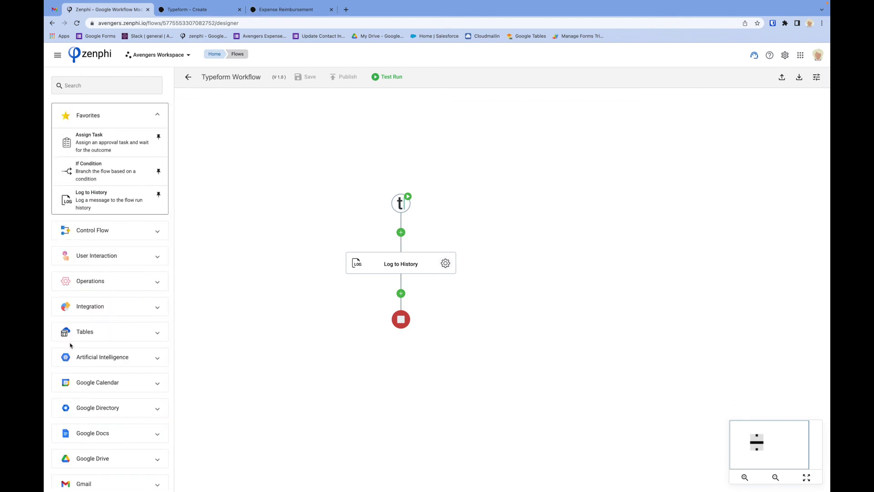